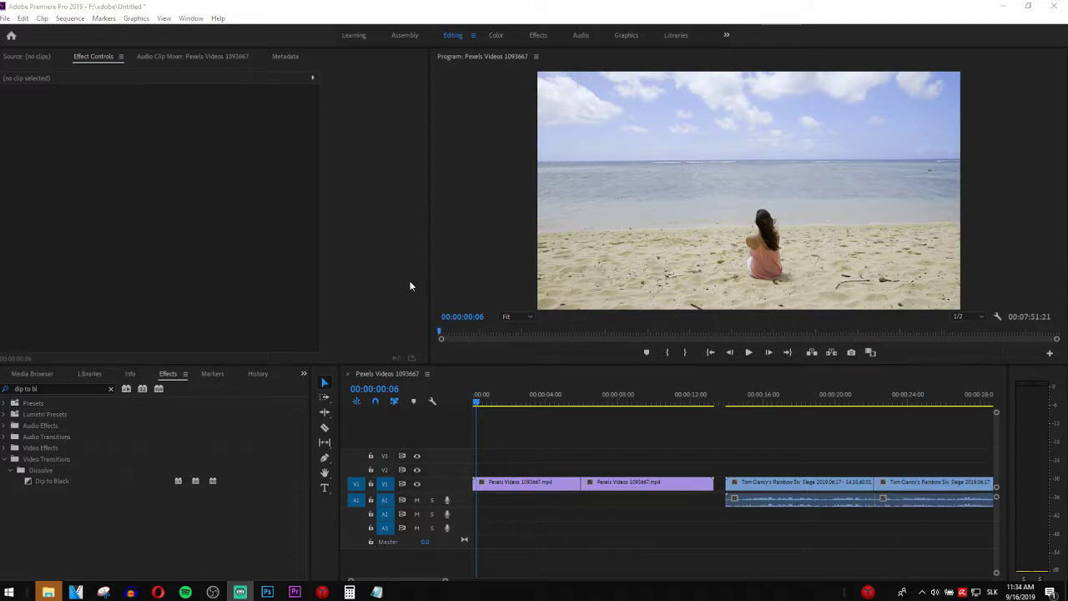
Focus the sequence timeline, return the playhead near the start, and choose the Type Tool.
click(499, 457)
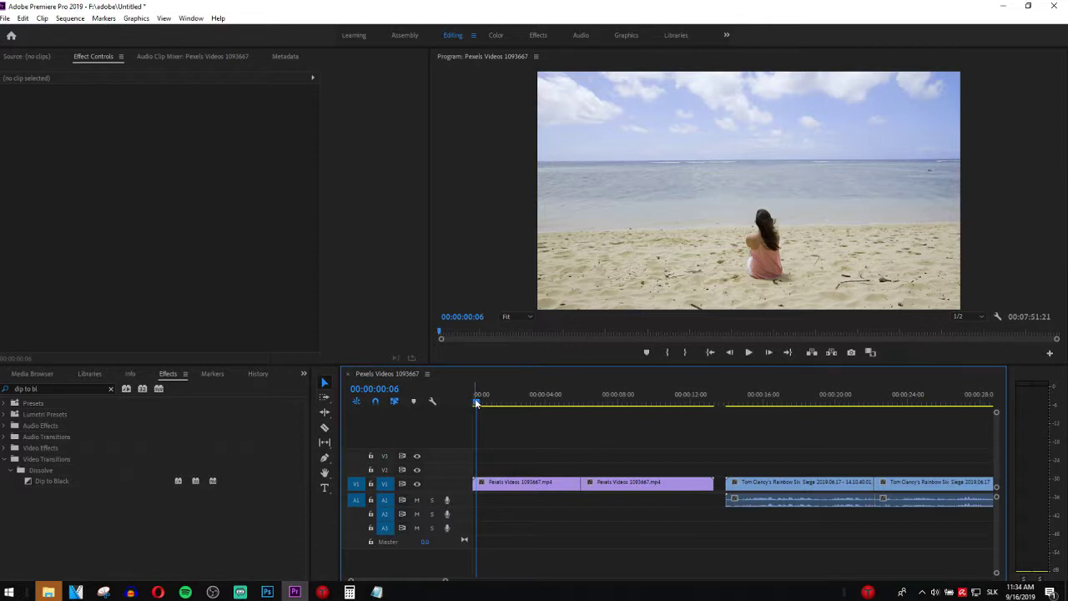
mouse_move(477, 400)
mouse_down()
mouse_move(558, 401)
mouse_move(475, 402)
mouse_up()
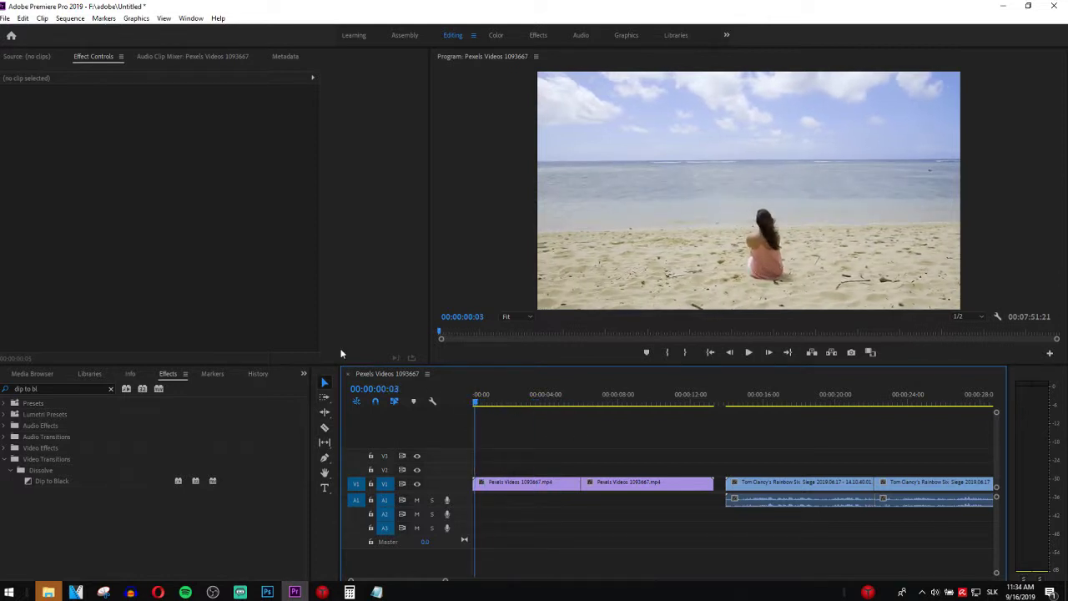
click(325, 490)
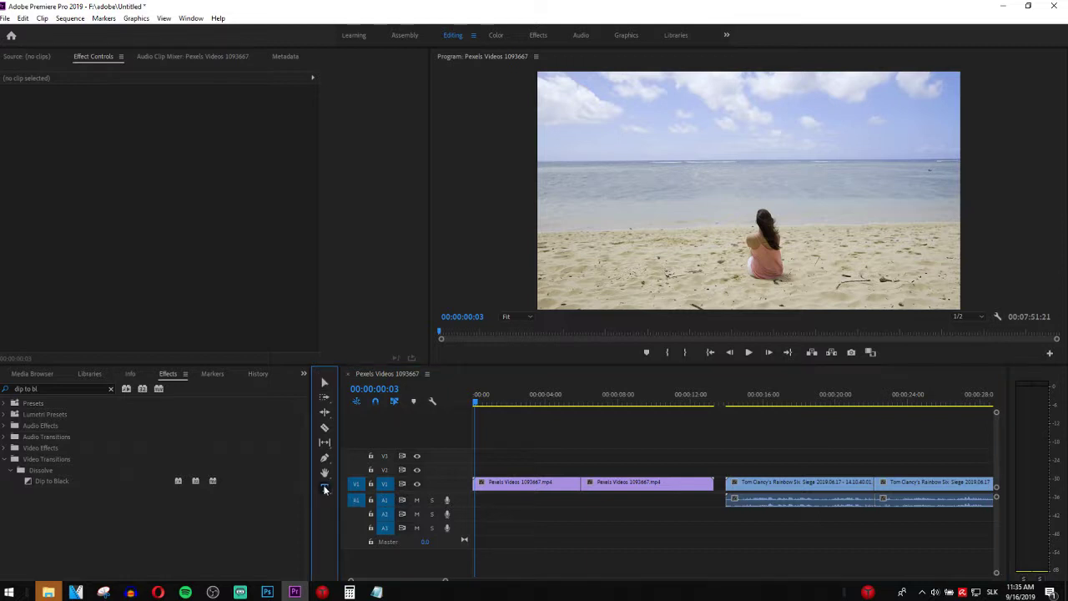
Draw a text box at the frame's top-left and type 'SLIDE TEXT'.
drag(546, 80, 873, 198)
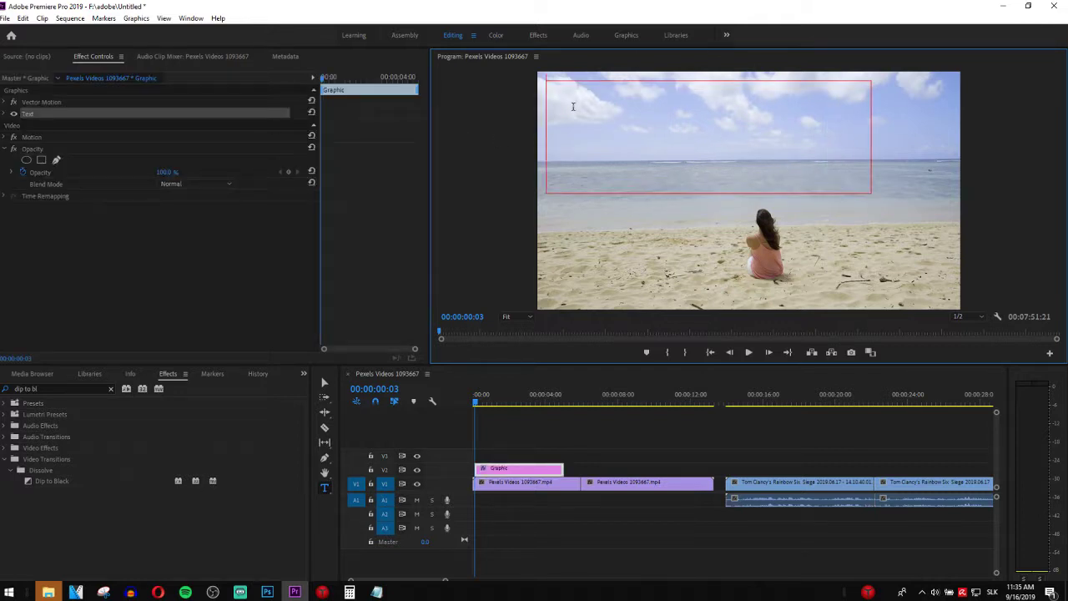
text(SLID)
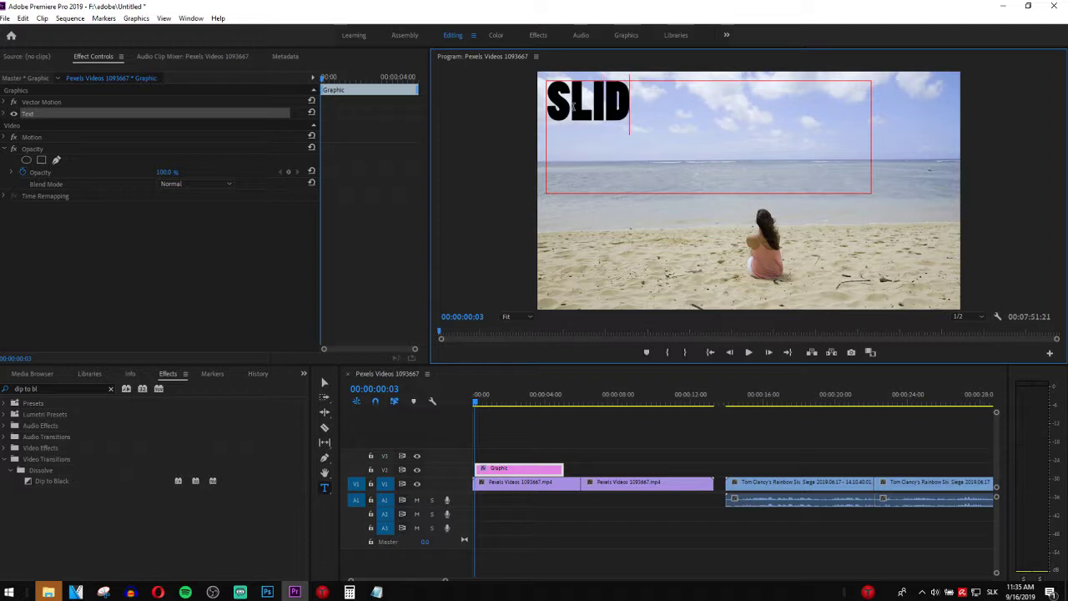
text(E TEXT)
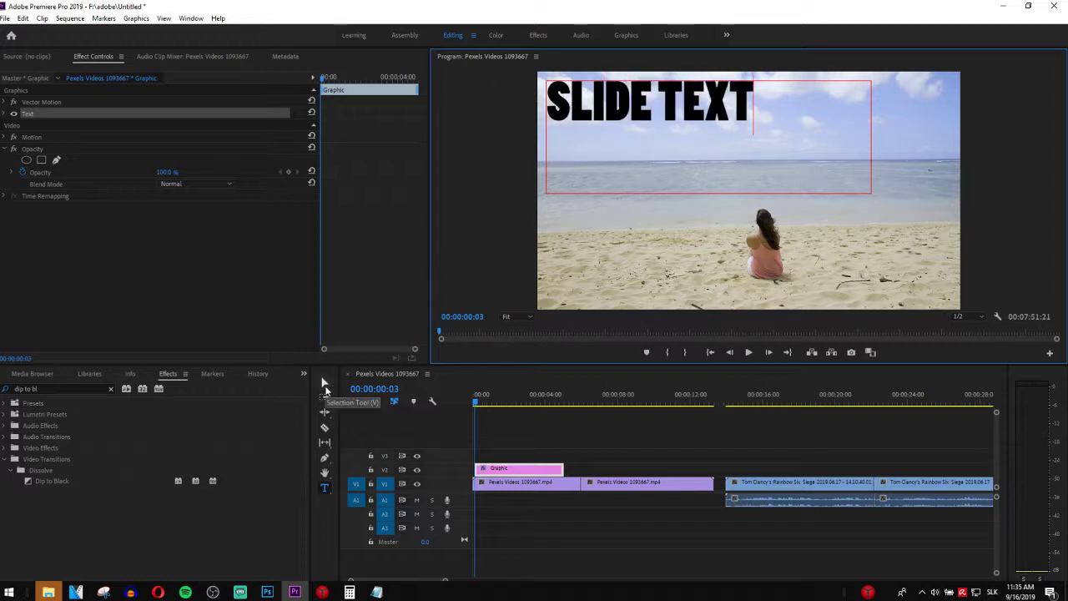
Move the SLIDE TEXT title to the centre of the frame over the sea.
click(324, 385)
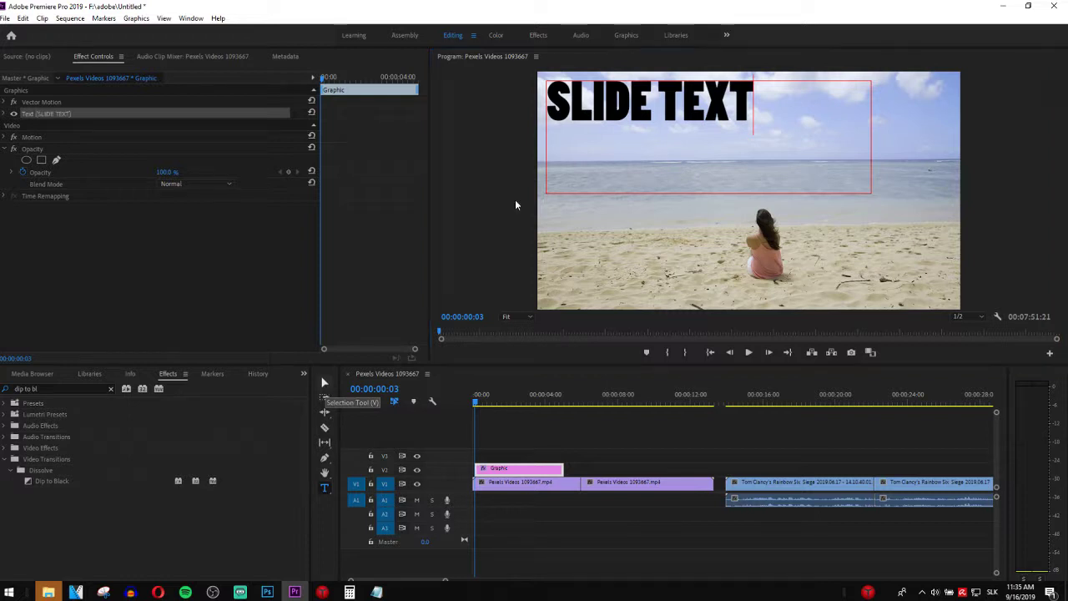
drag(599, 105, 694, 178)
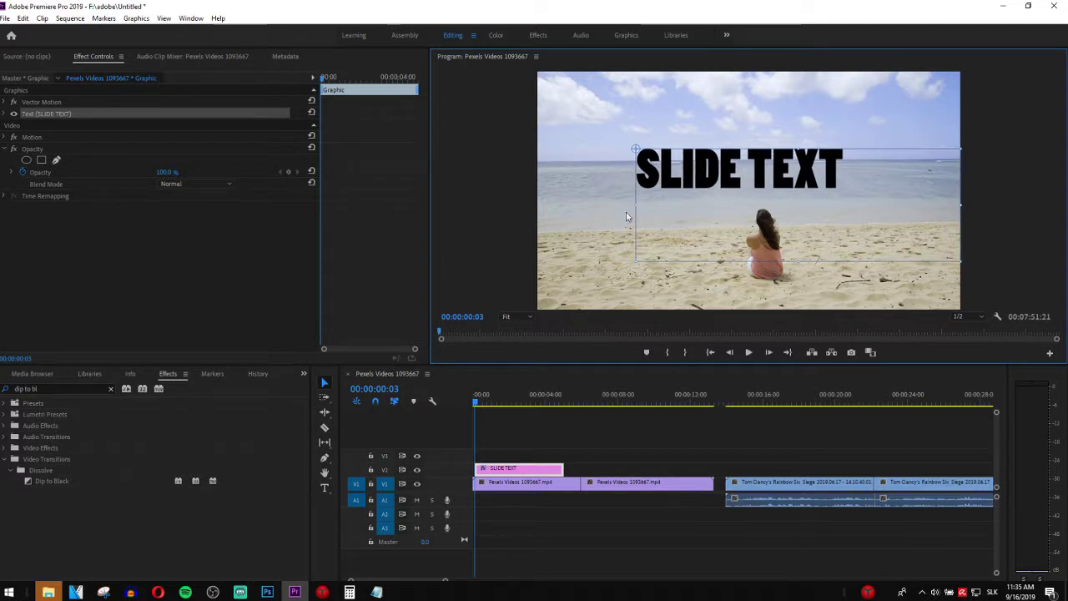
drag(644, 162, 683, 187)
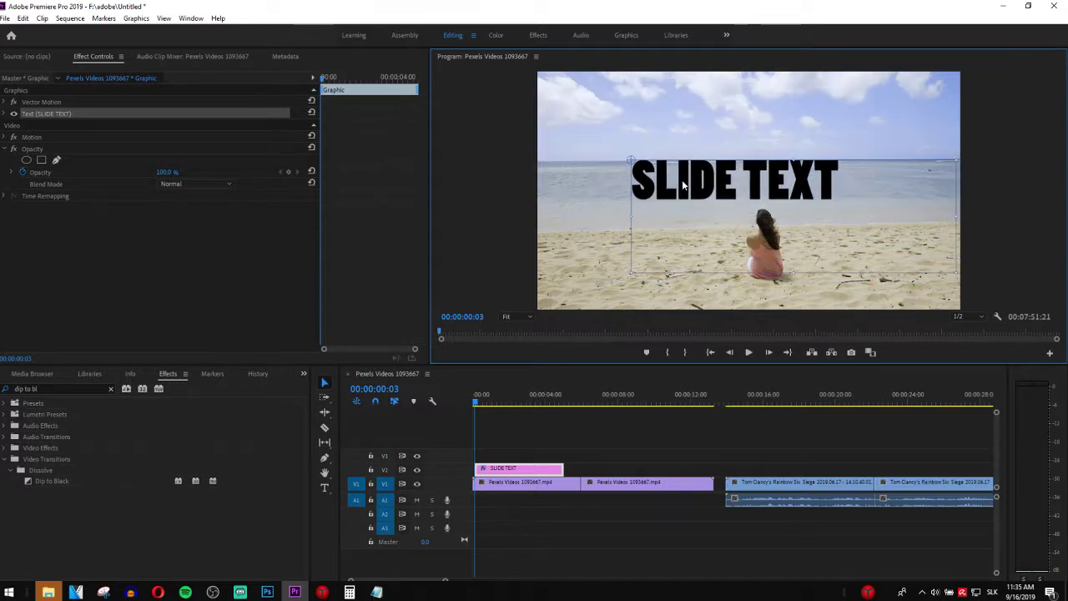
Extend the title's graphic clip to the first beach clip's cut on V1.
click(518, 438)
click(522, 406)
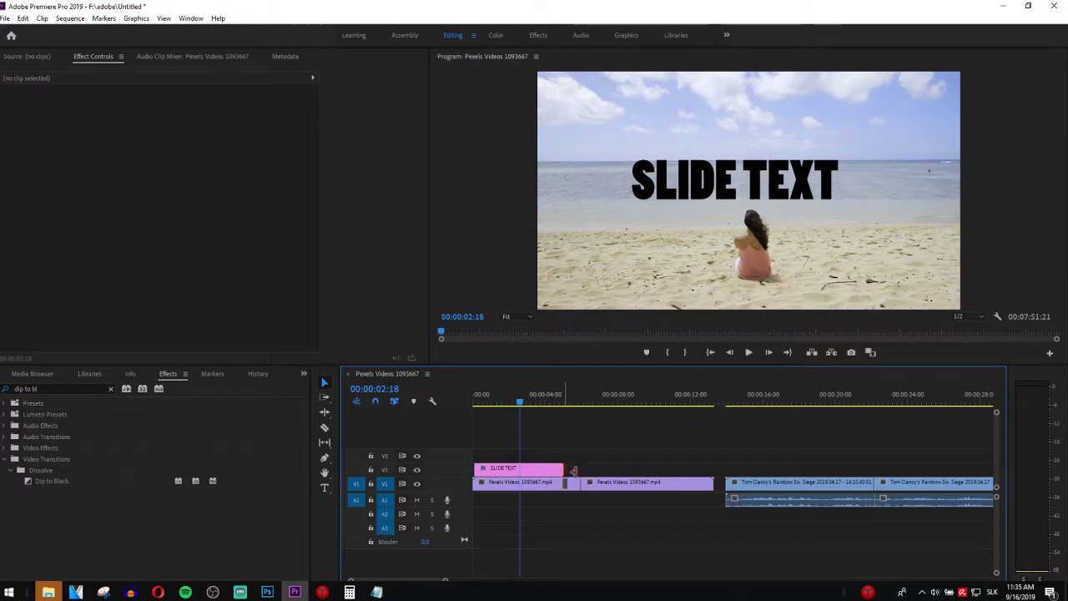
drag(573, 472, 581, 472)
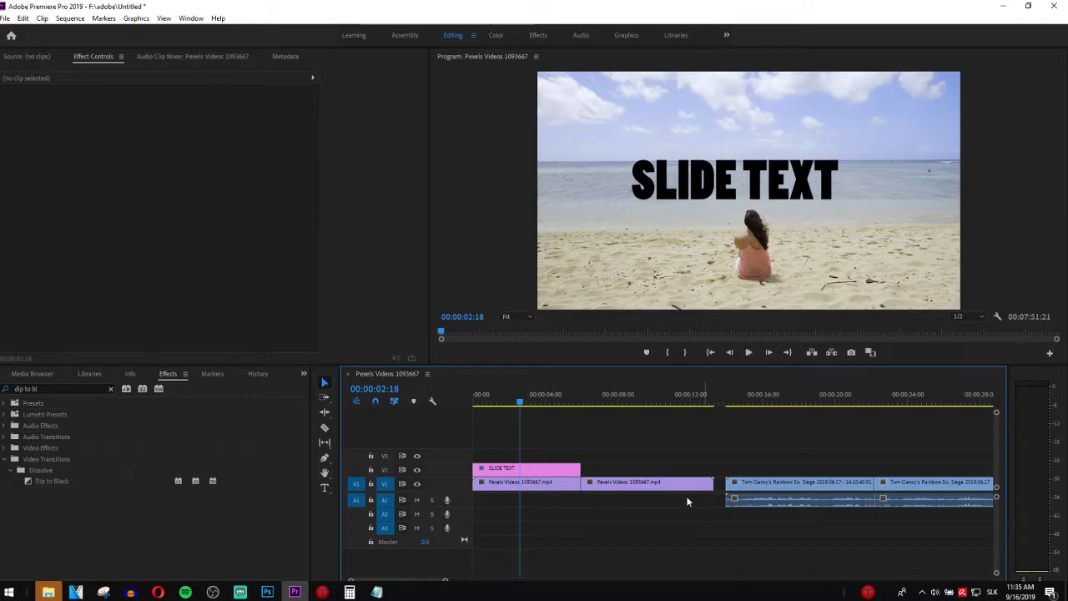
Keyframe the title's Position at frame 0 with X -432, then add a keyframe at 00:00:02:28.
click(520, 468)
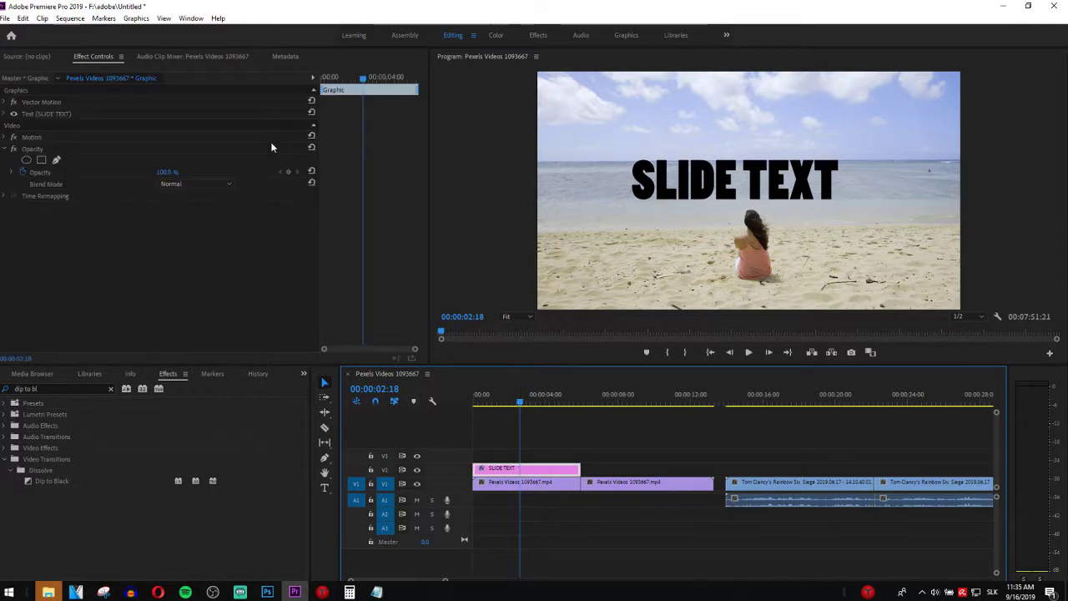
click(7, 137)
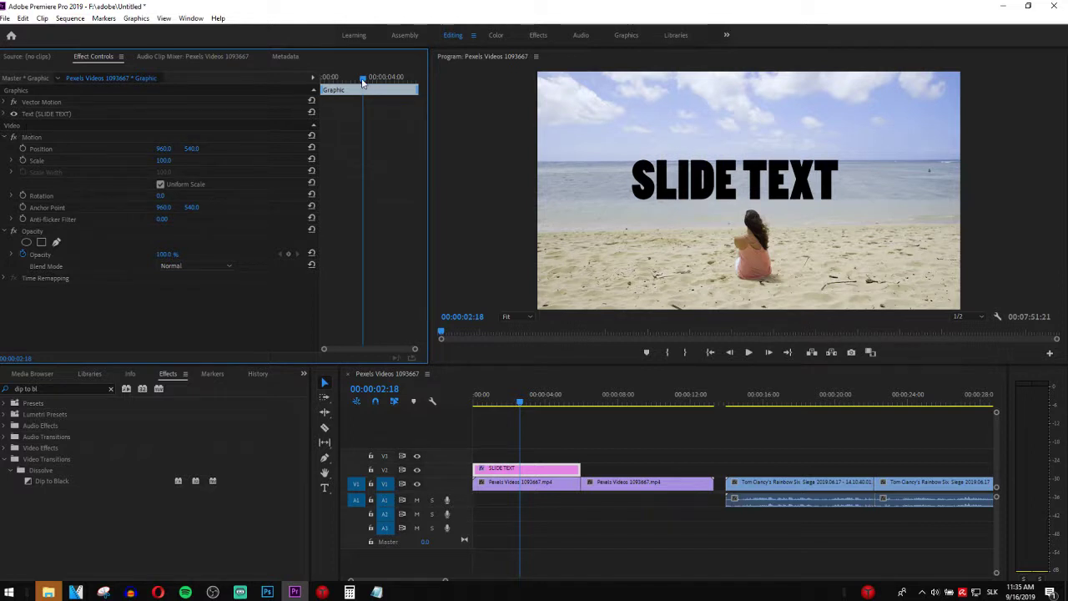
drag(364, 79, 318, 87)
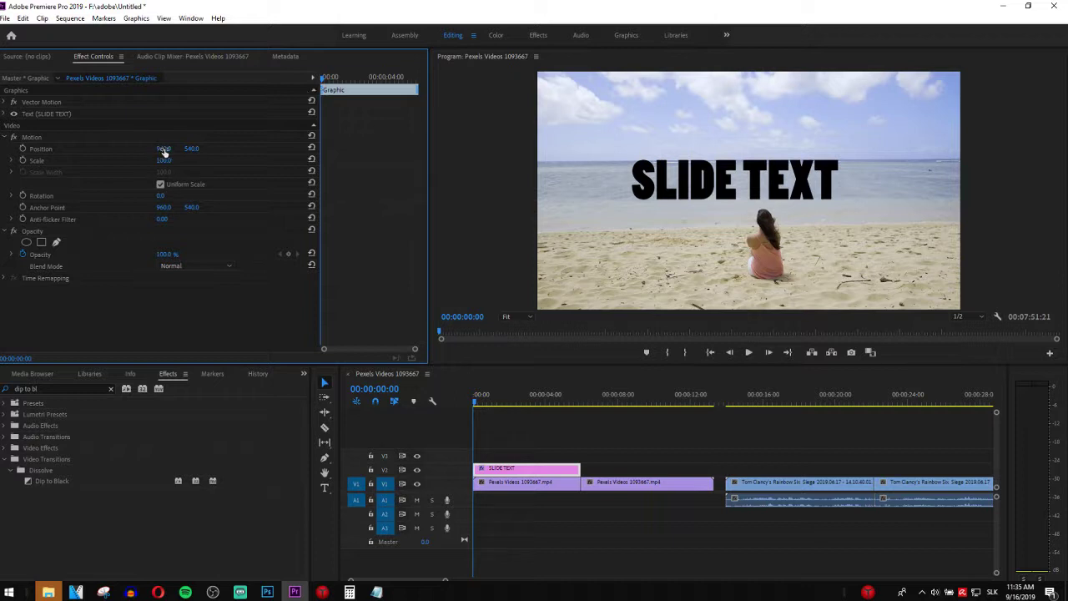
drag(161, 151, 0, 153)
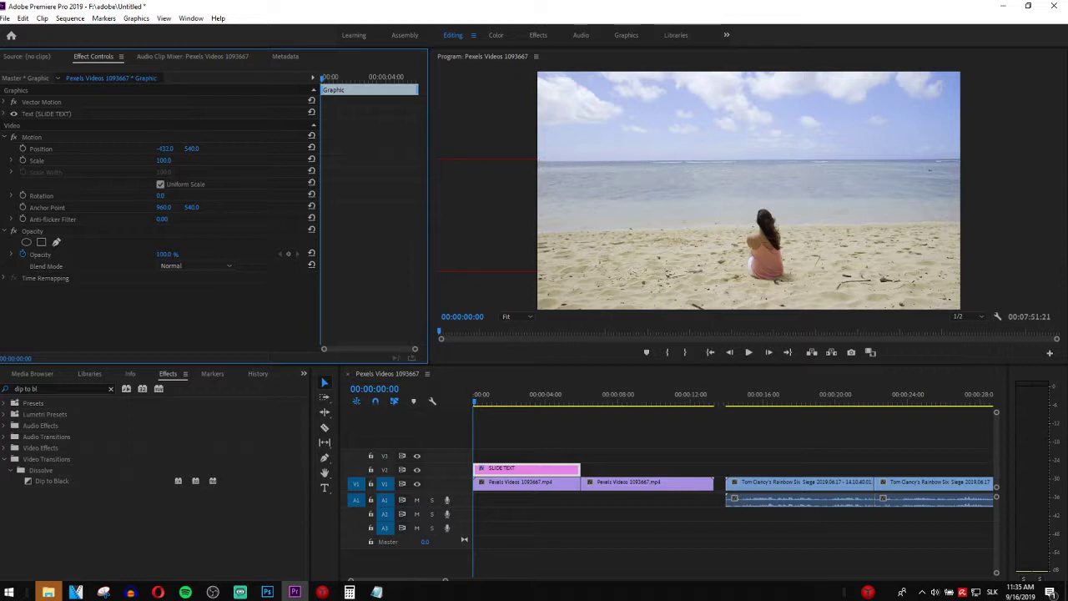
click(22, 151)
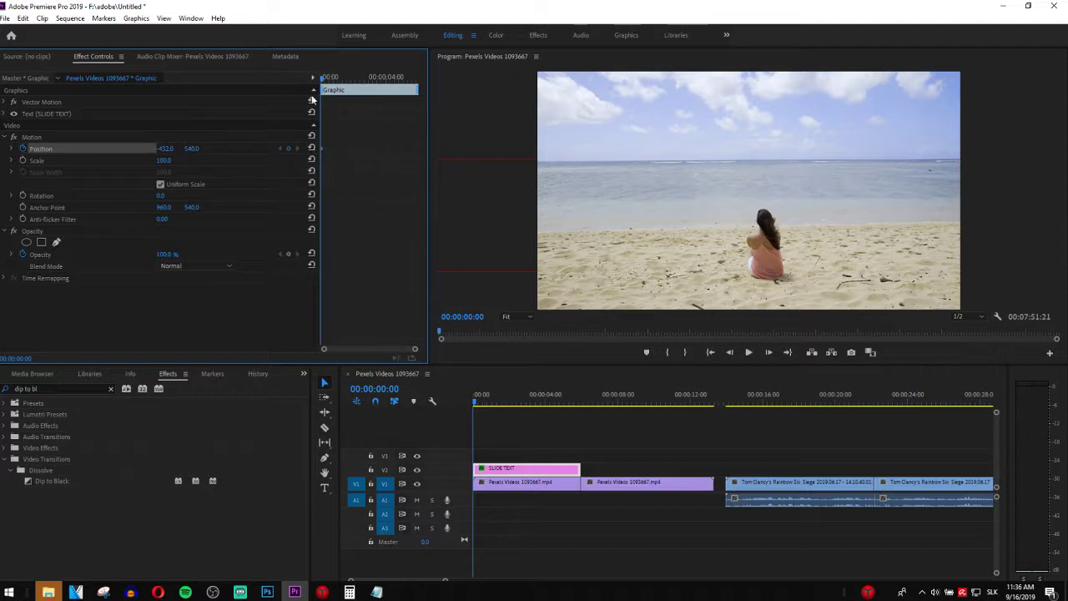
drag(322, 81, 371, 95)
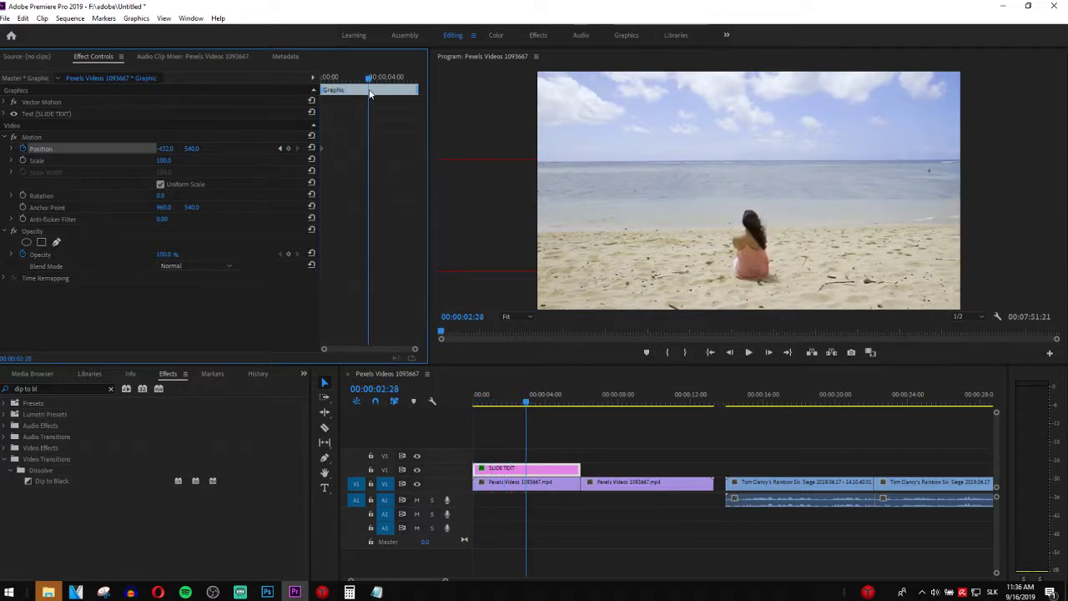
click(290, 148)
Enter a new Position X value for the 00:00:02:28 keyframe, settling on 450.
click(167, 148)
click(165, 160)
click(167, 148)
text(0)
key(Return)
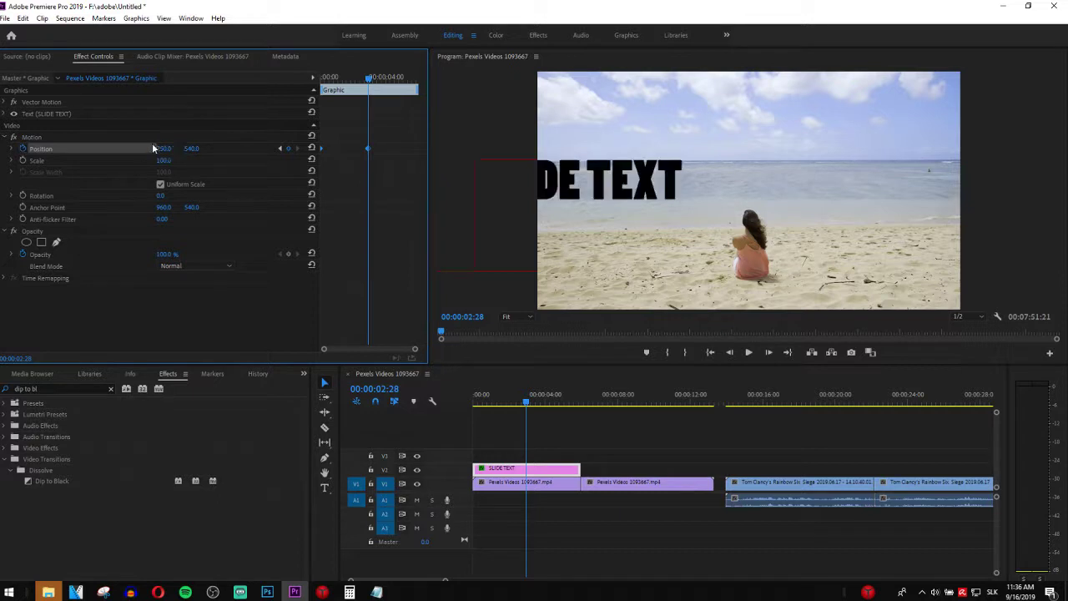
click(167, 148)
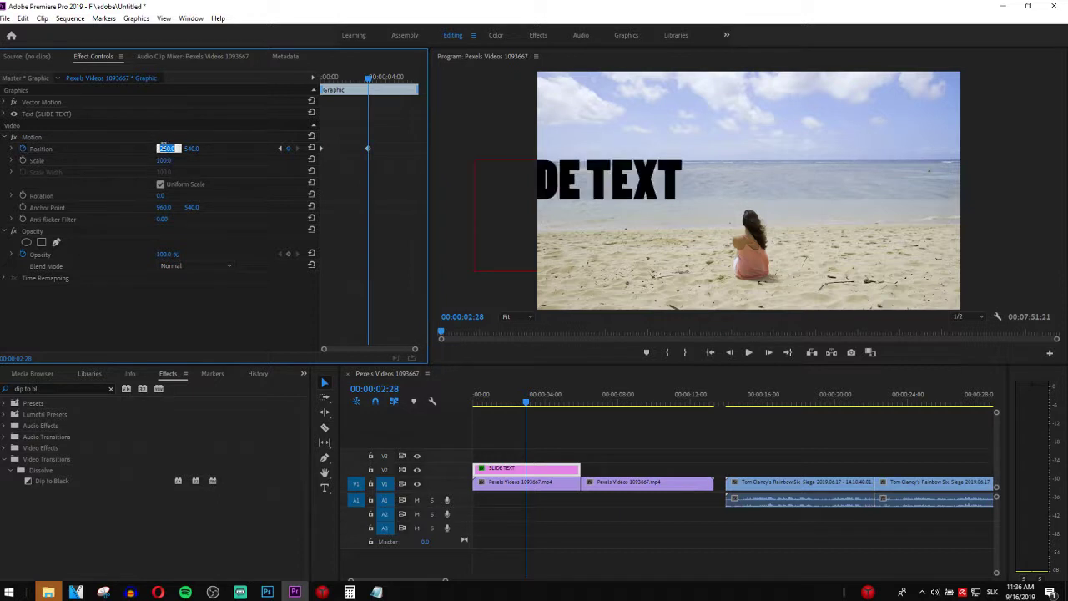
text(450)
key(Return)
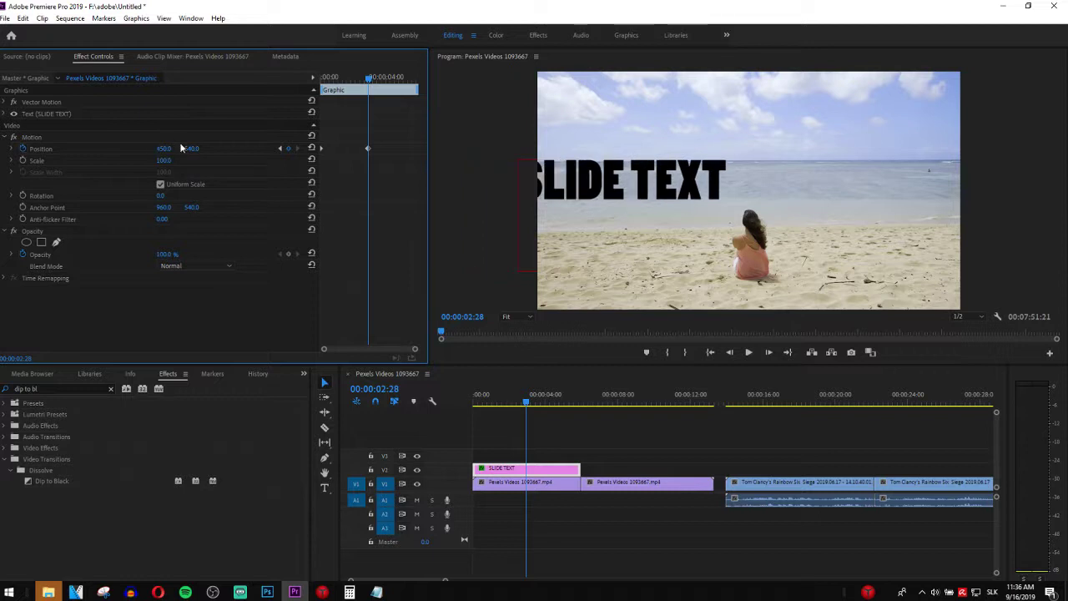
Scrub Position X up to 992 to centre the title, then rewind and preview.
drag(175, 149, 480, 167)
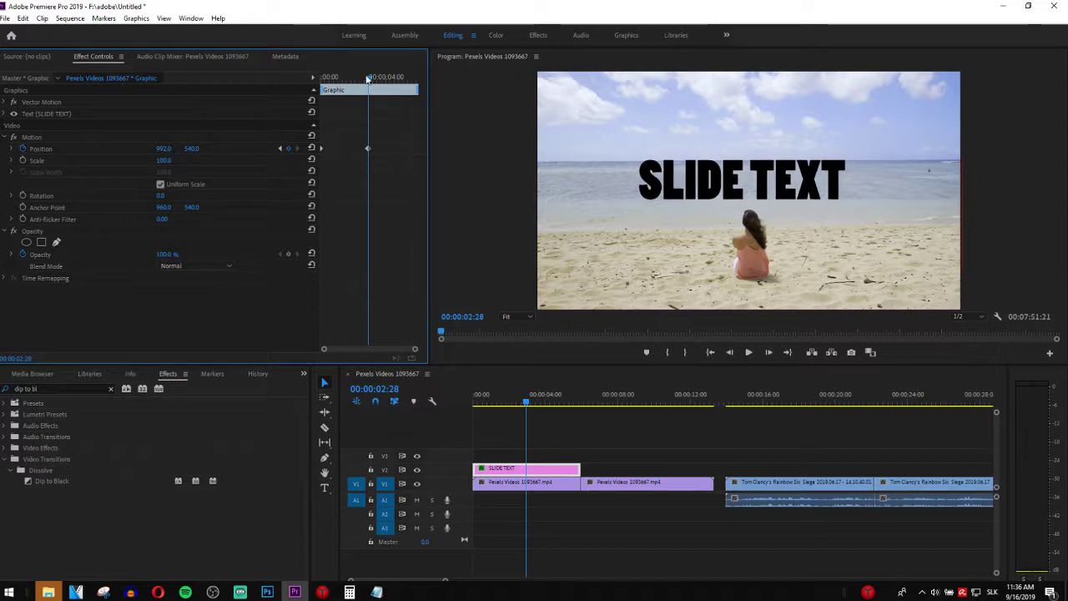
drag(372, 78, 300, 77)
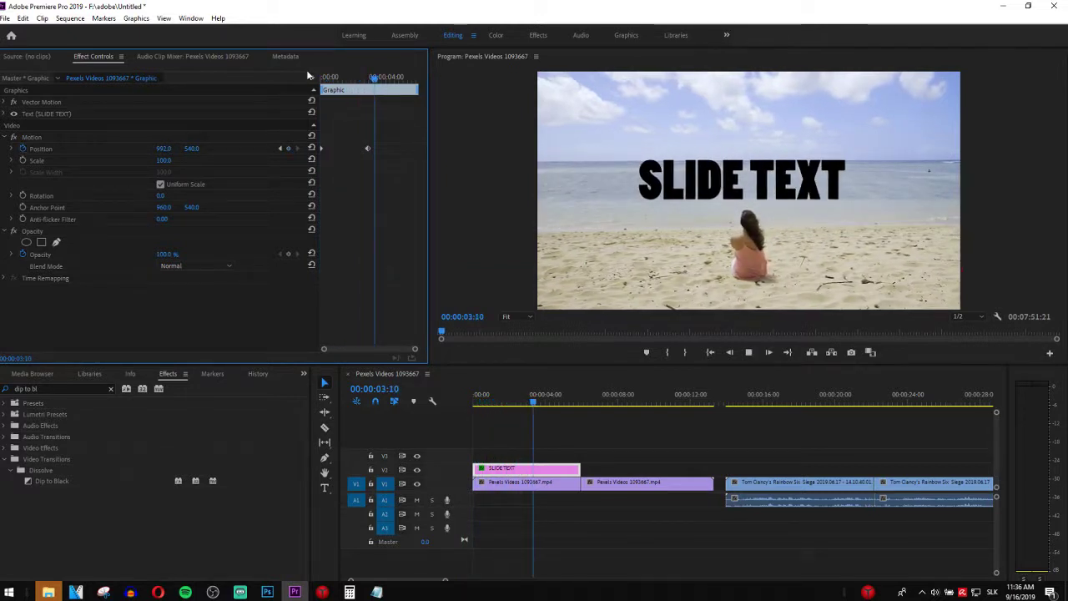
key(space)
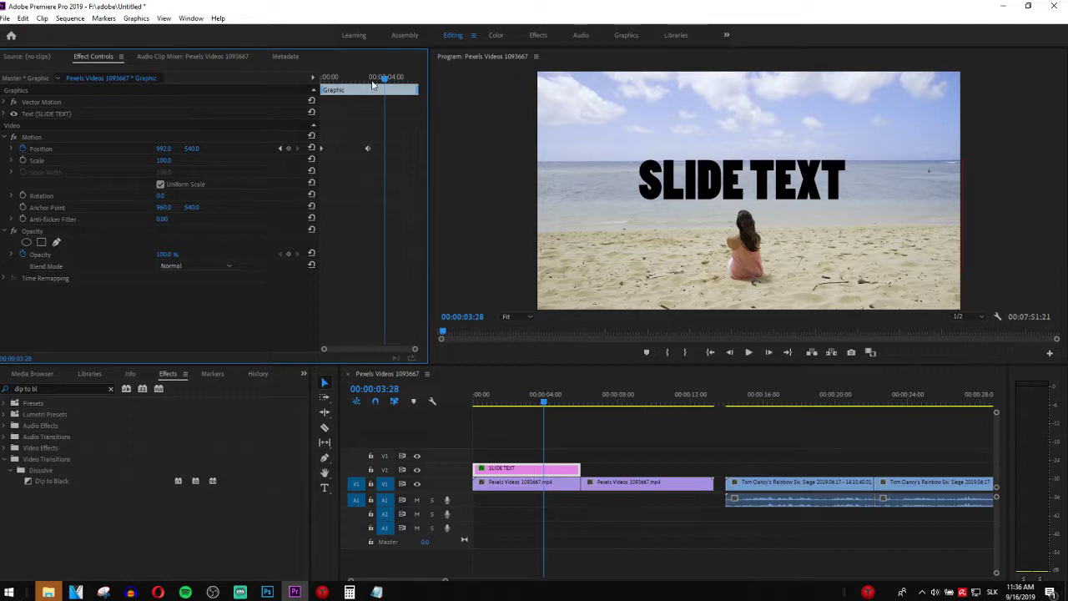
Add Opacity keyframes at 00:00:02:27 and 00:00:04:12, setting the second to 0%.
drag(387, 82, 371, 84)
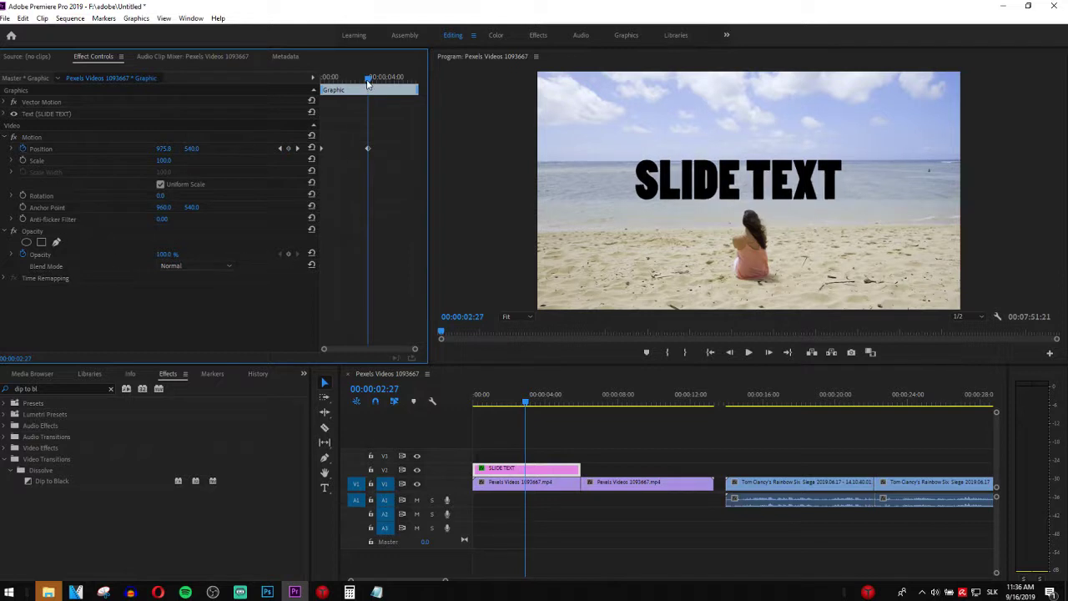
click(288, 255)
drag(369, 81, 394, 90)
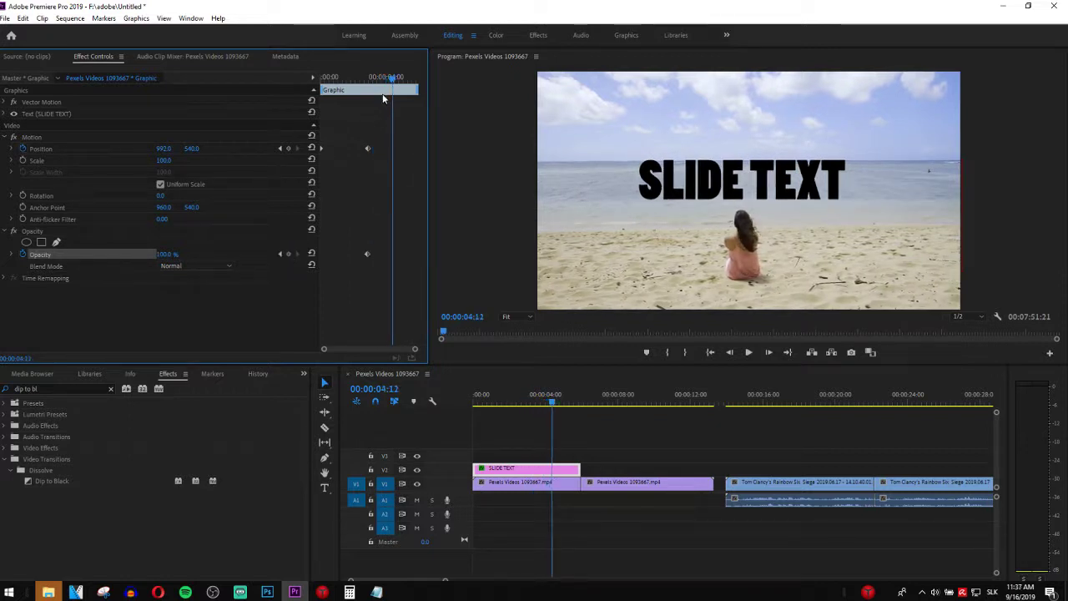
click(289, 255)
drag(172, 256, 96, 267)
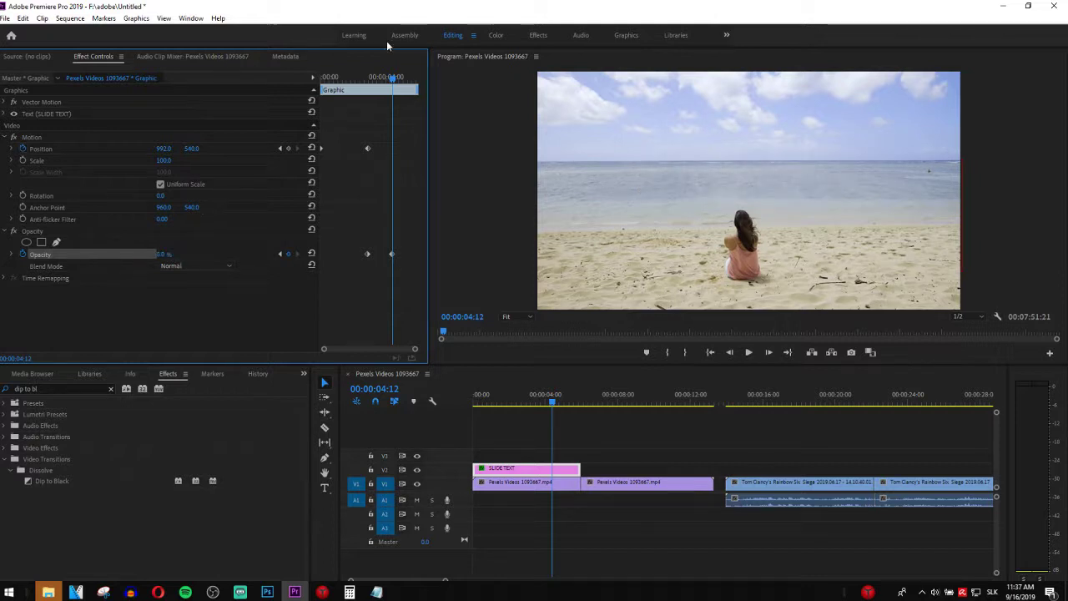
Preview the fade, then drag the first Opacity keyframe later and return to 00:00:02:29.
drag(391, 81, 271, 96)
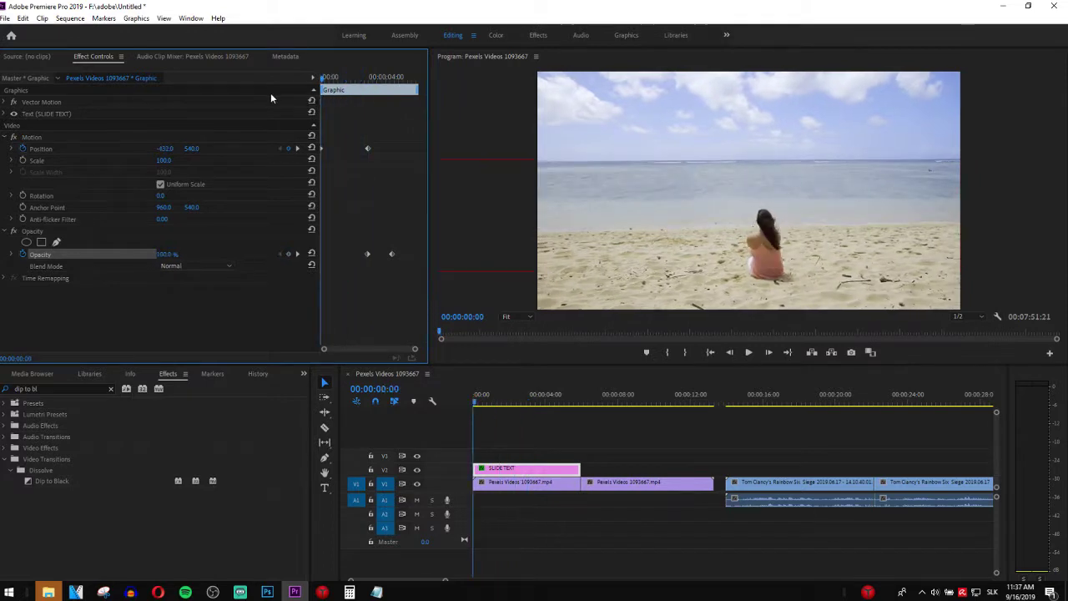
key(space)
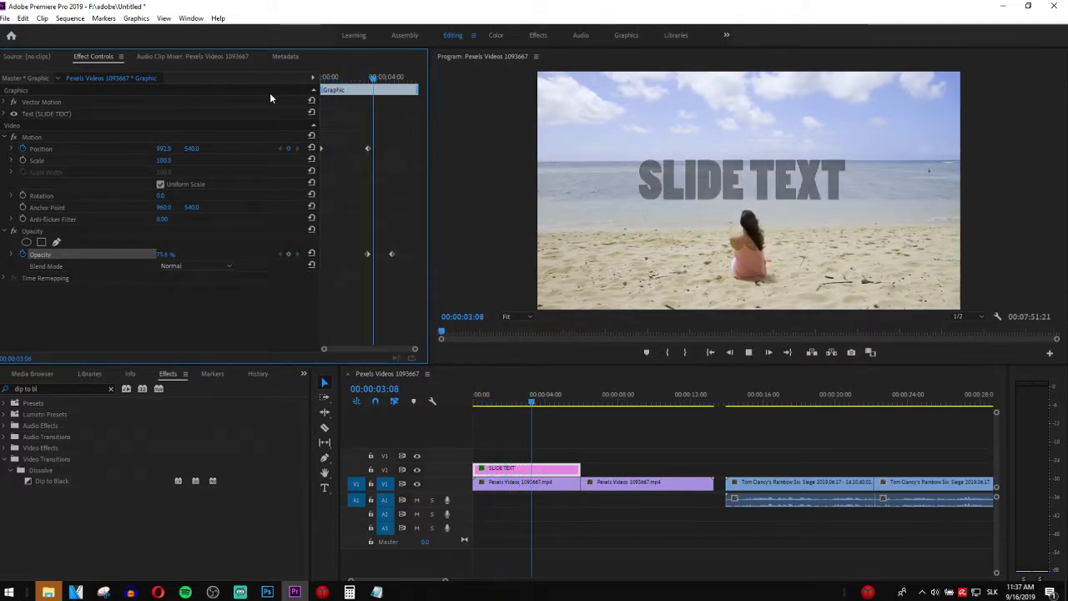
key(space)
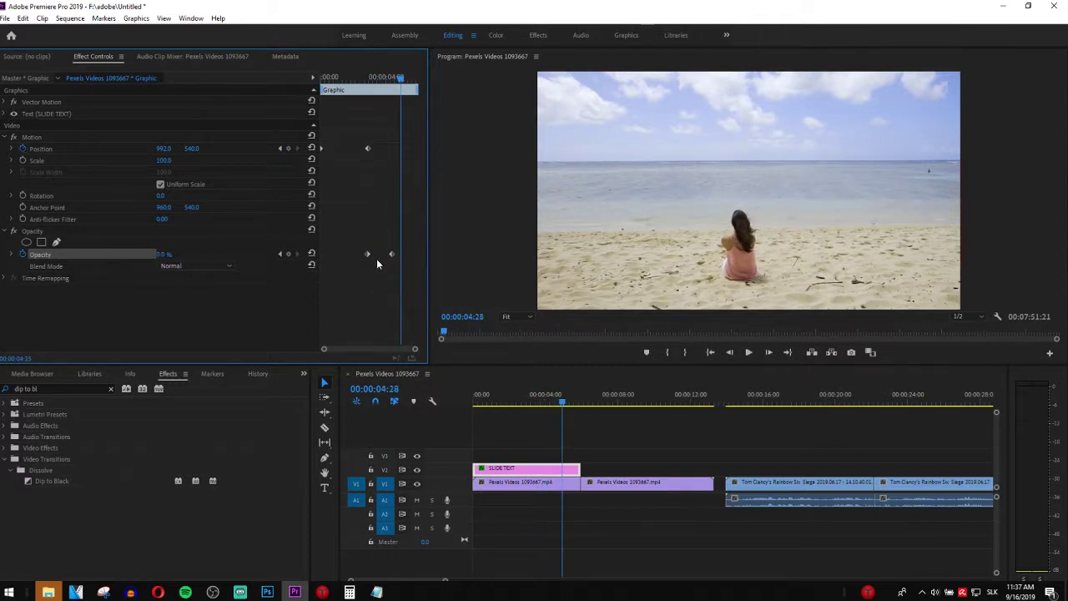
drag(368, 254, 395, 258)
drag(401, 80, 321, 107)
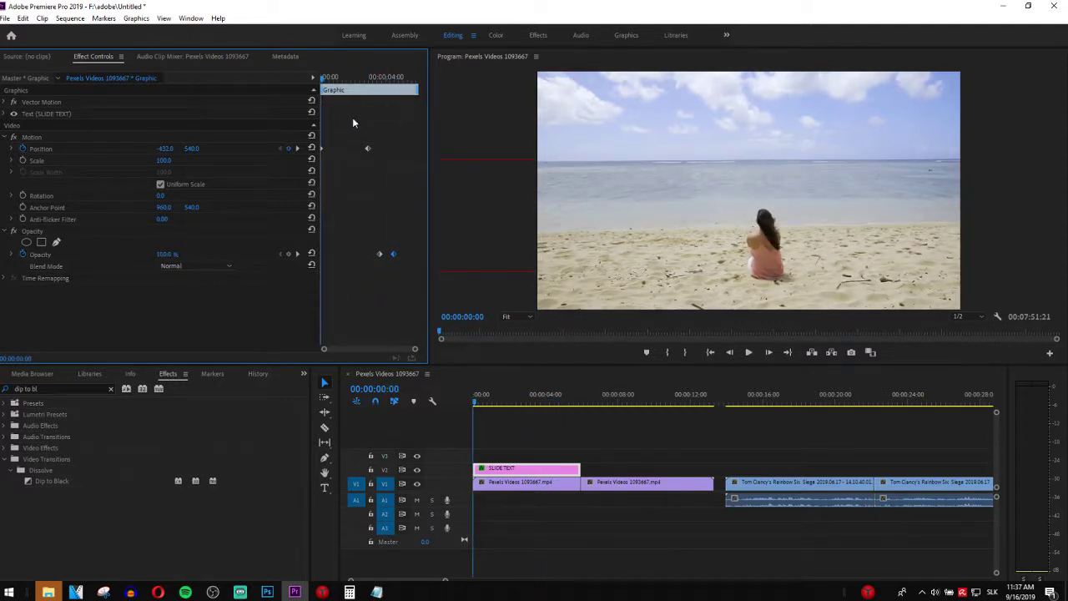
Set the Position keyframe's temporal interpolation to Ease In and preview the slide.
drag(407, 128, 255, 167)
right_click(367, 148)
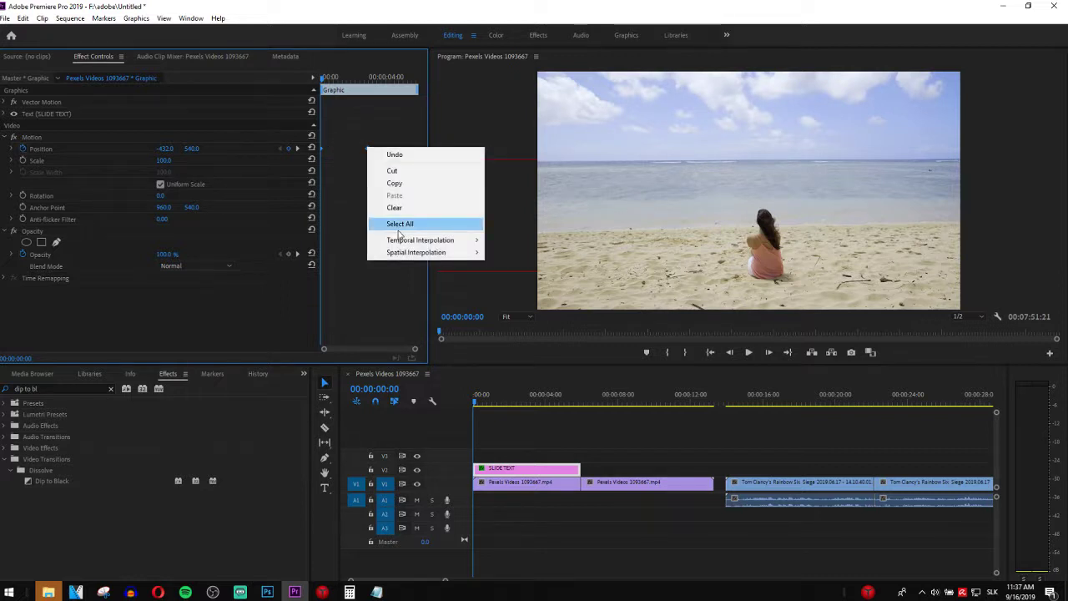
mouse_move(402, 244)
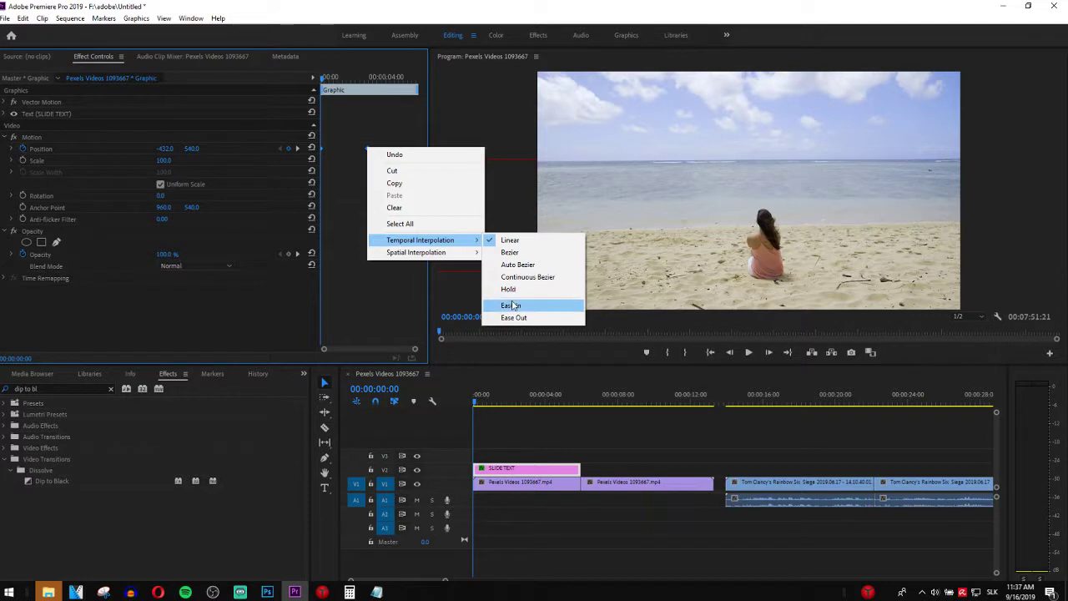
click(511, 306)
key(space)
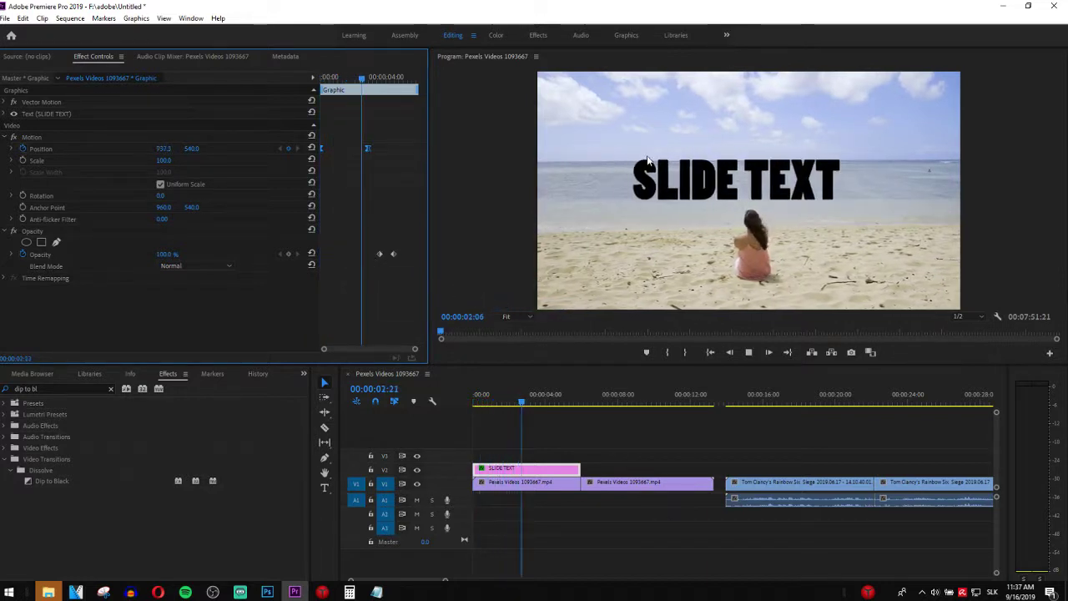
key(space)
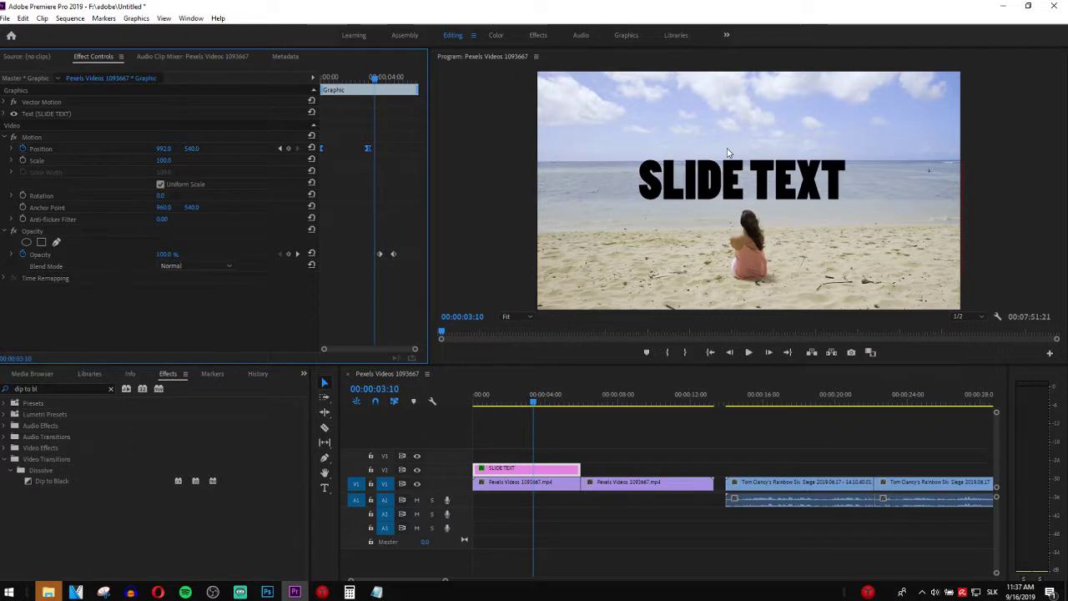
Replay the full slide-in and fade-out from the clip's start.
drag(377, 80, 257, 82)
key(space)
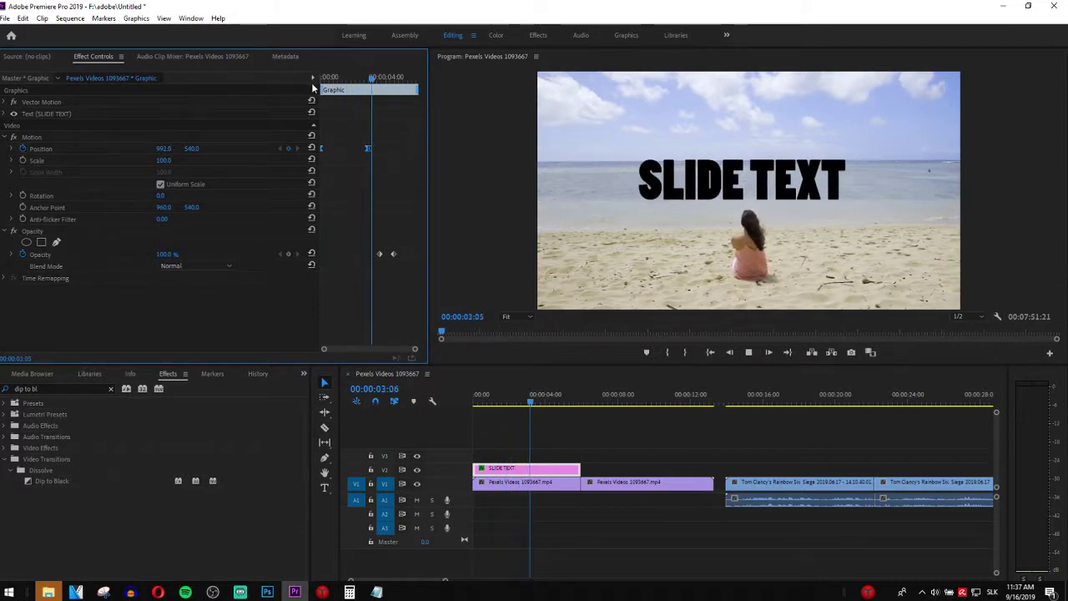
key(space)
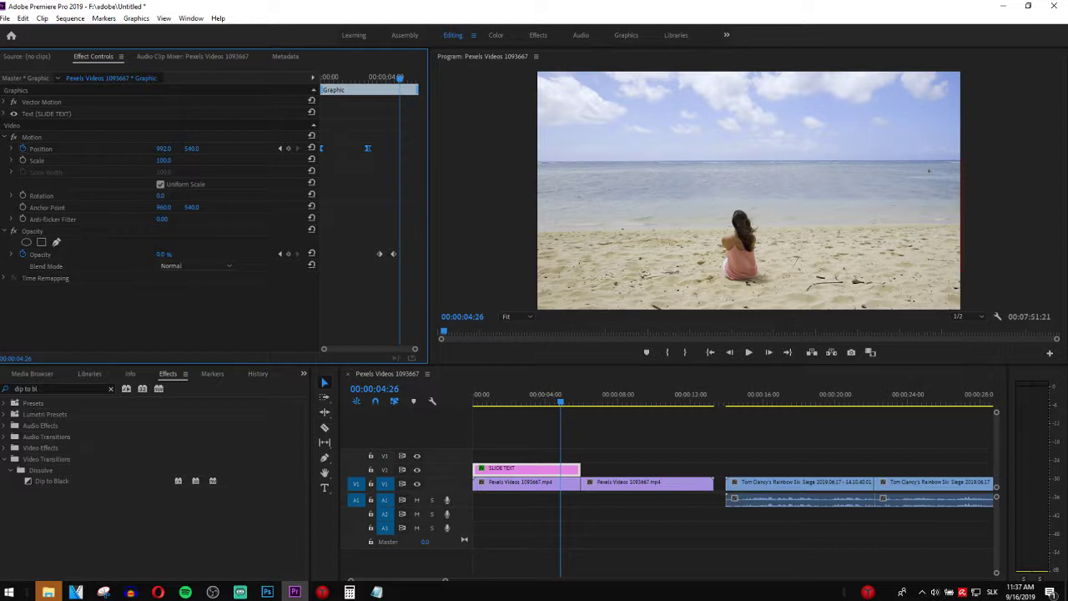
key(alt+Tab)
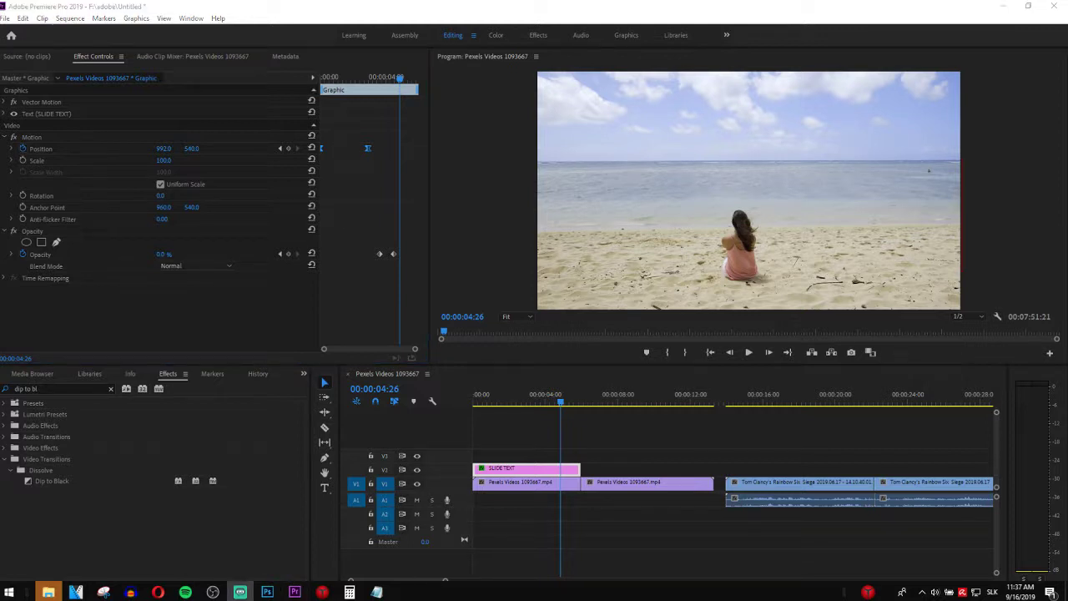